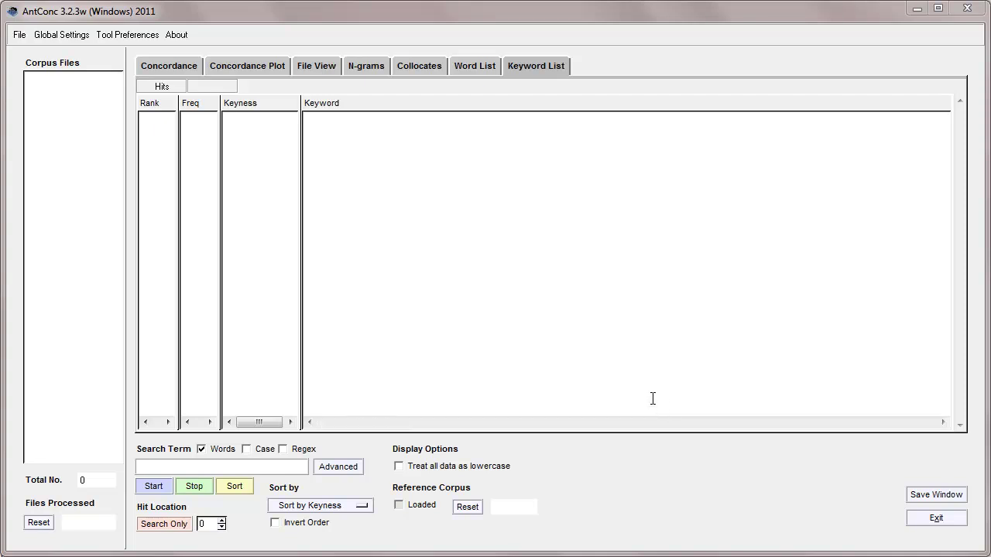
# Load all twelve files, taa_unit1.txt to taa_unit12.txt, from taa_full_corpus as the corpus
pyautogui.click(19, 34)
pyautogui.click(38, 50)
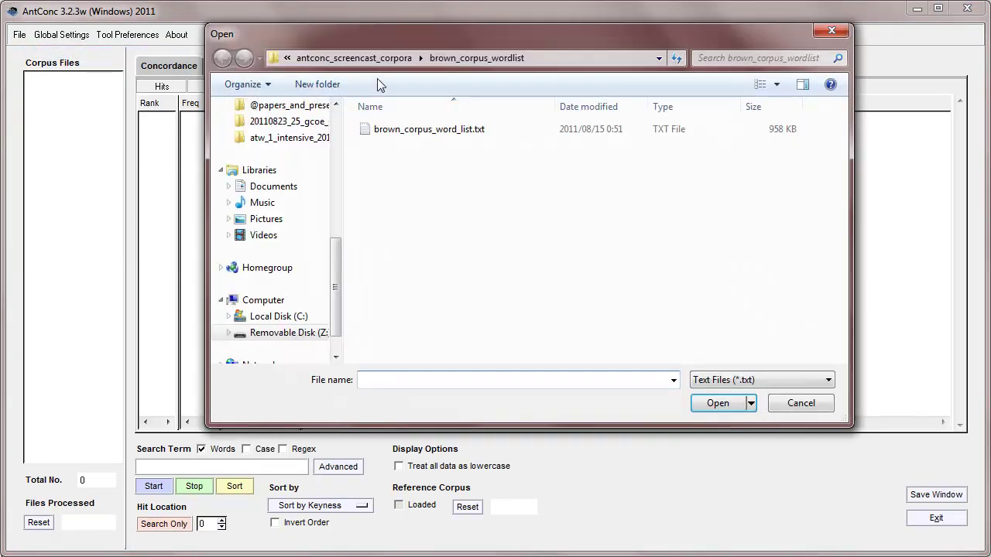
pyautogui.click(391, 58)
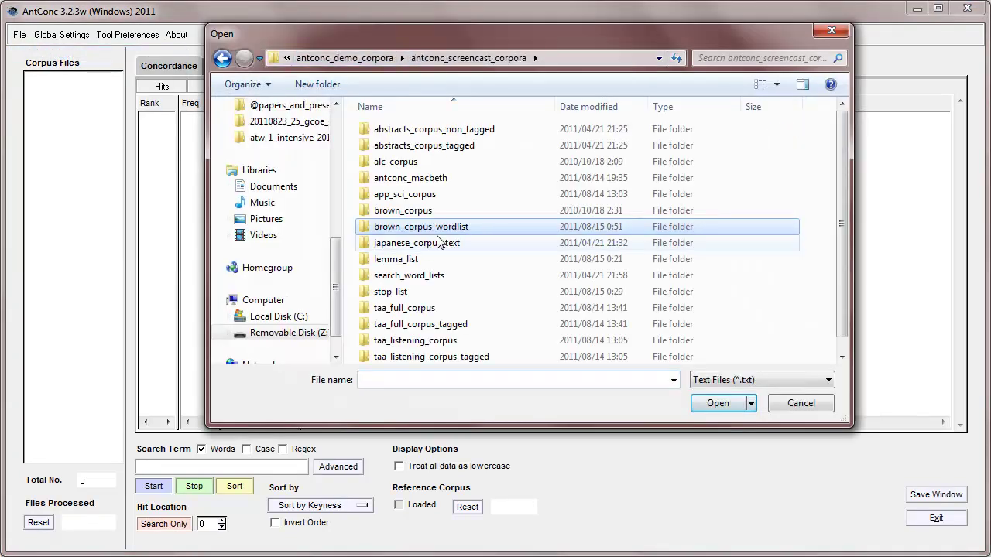
pyautogui.doubleClick(415, 310)
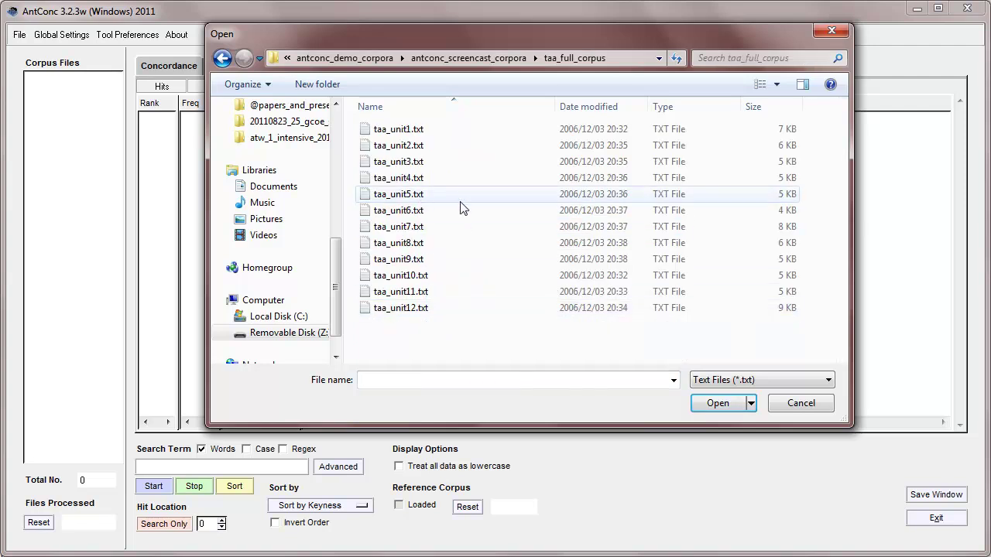
pyautogui.hotkey('ctrl', 'a')
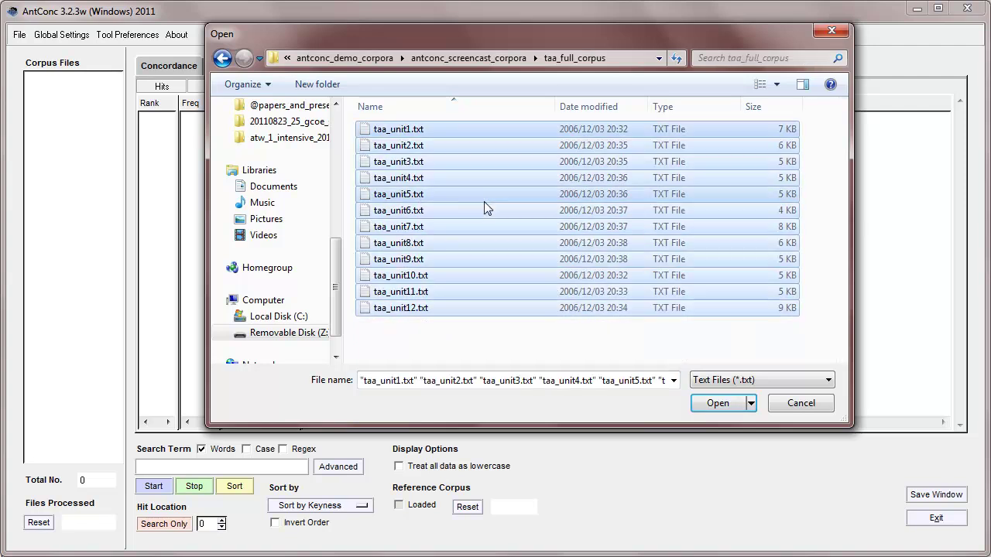
pyautogui.click(718, 403)
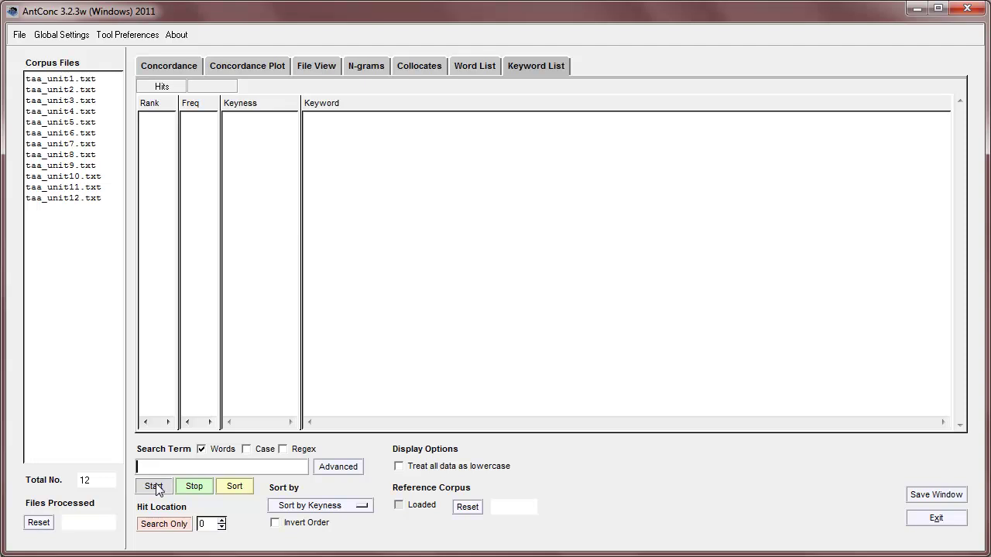
pyautogui.click(154, 487)
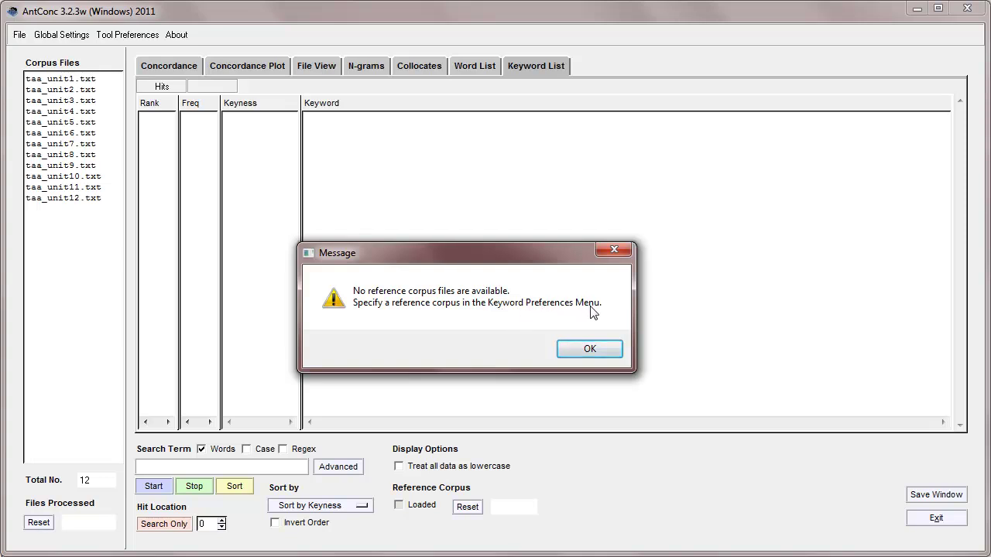
pyautogui.click(589, 351)
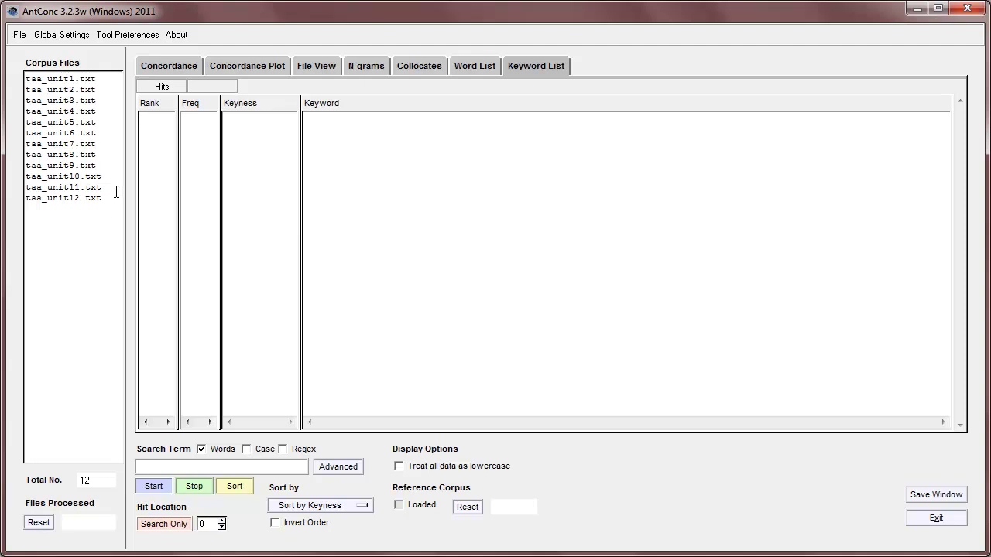
# Bring up Keyword List tool preferences and move the dialog higher on screen
pyautogui.click(125, 42)
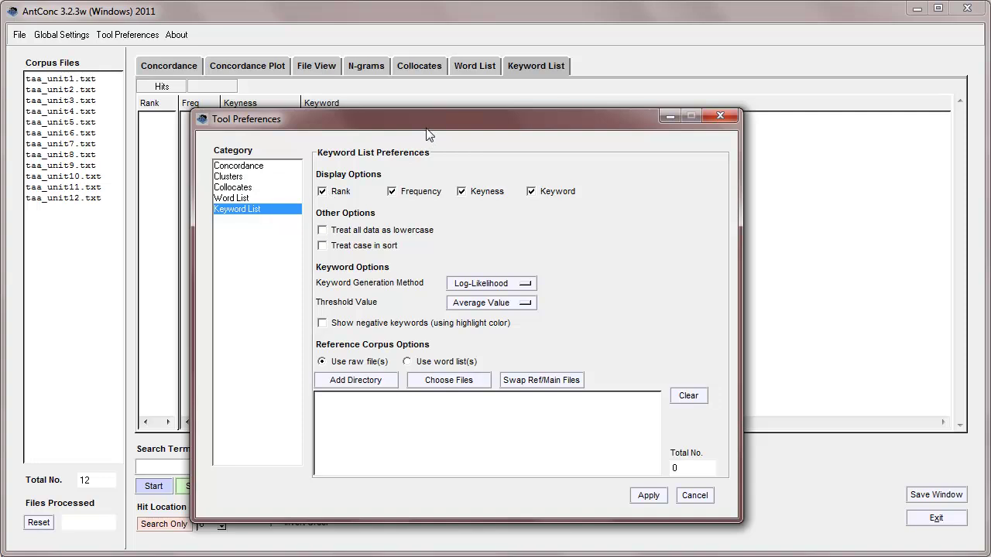
pyautogui.moveTo(434, 126); pyautogui.dragTo(538, 53)
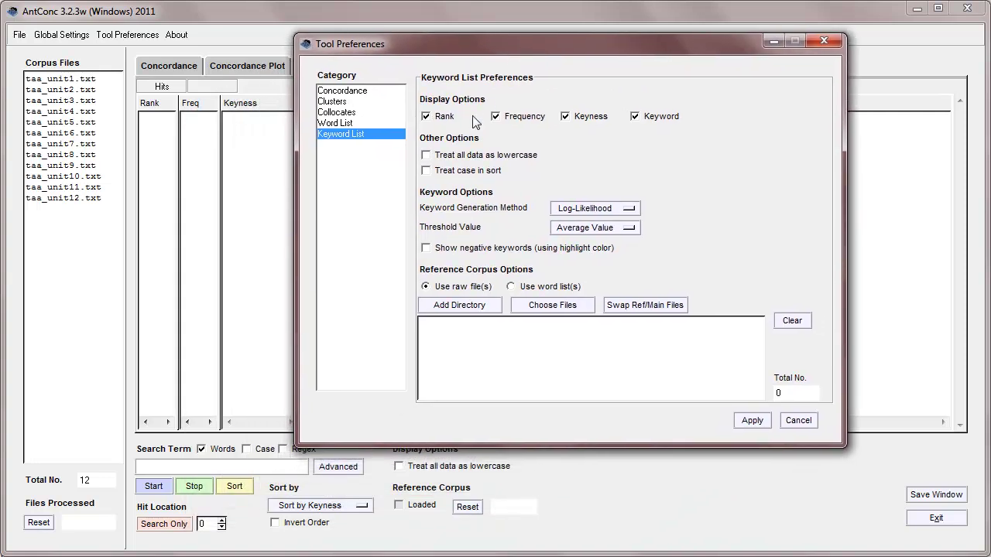
# Set the keyword threshold value to All Values, leaving the Log-Likelihood method unchanged
pyautogui.click(573, 210)
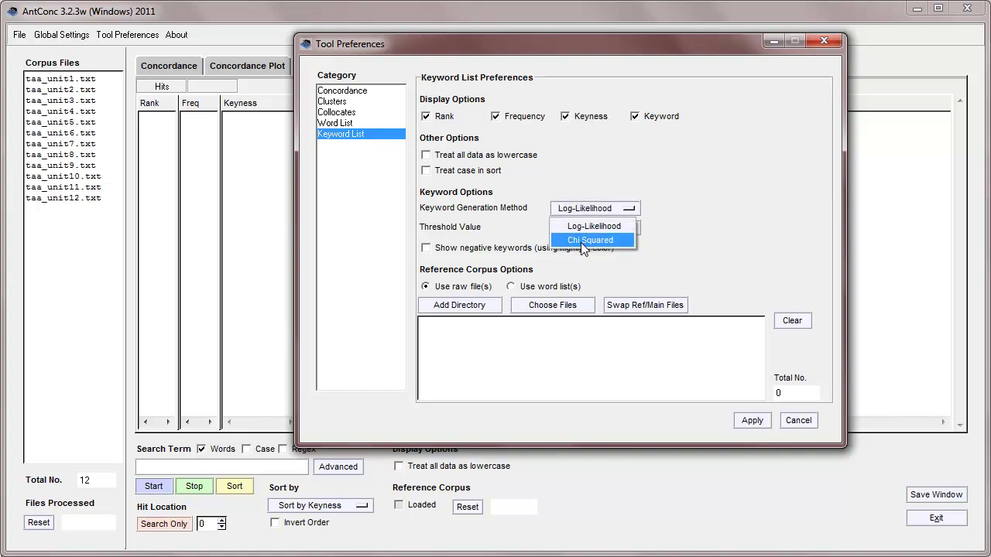
pyautogui.click(587, 191)
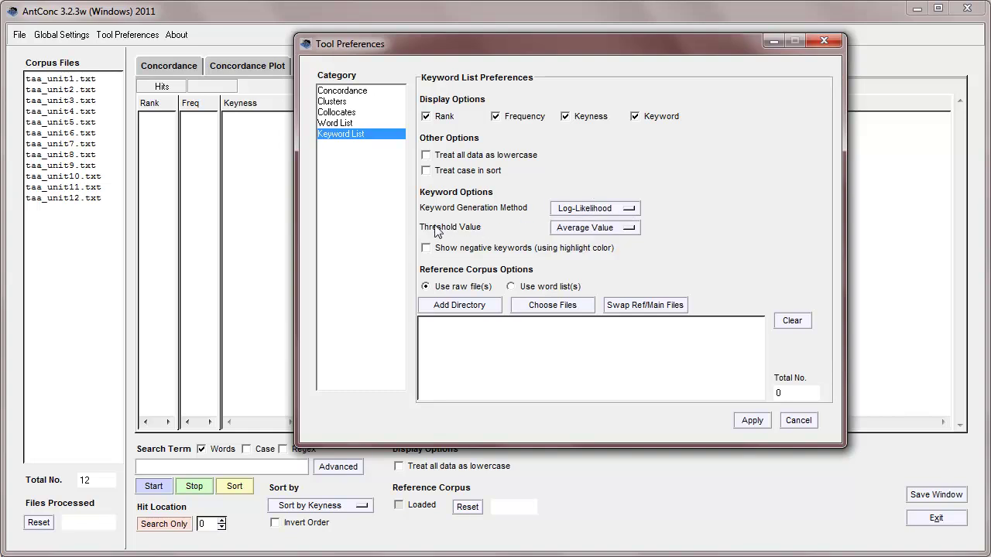
pyautogui.click(580, 228)
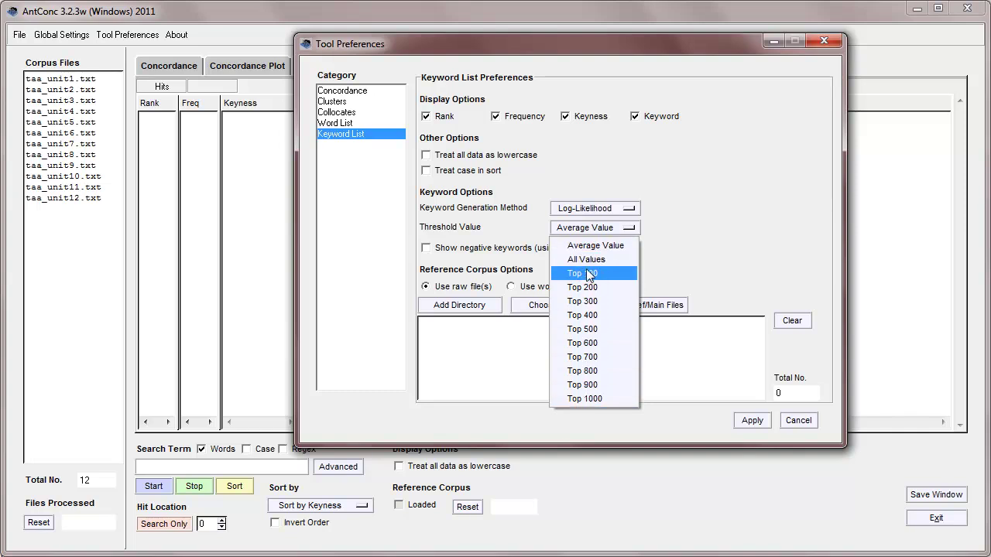
pyautogui.click(582, 259)
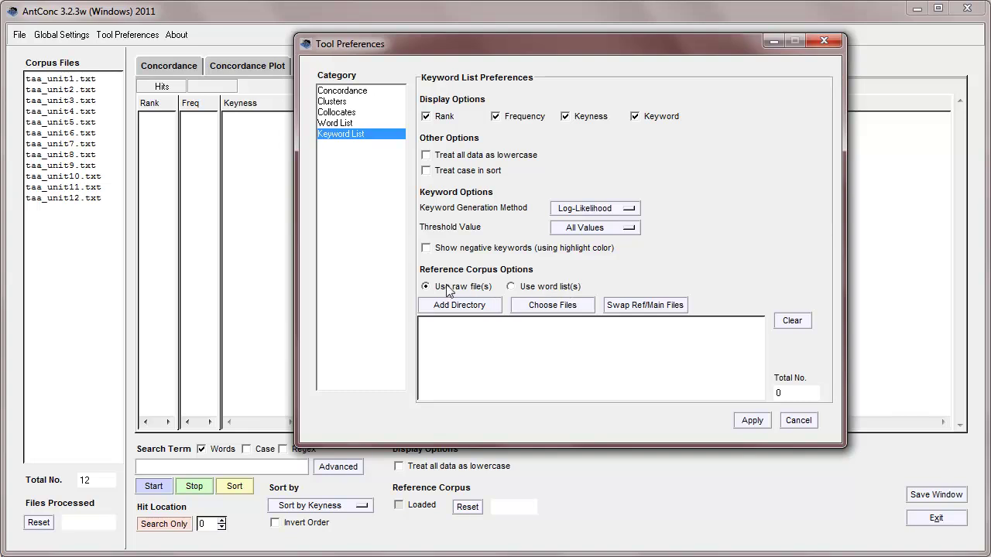
# Add all fifteen BROWN1 files from brown_corpus as the reference corpus and apply the preferences
pyautogui.click(553, 306)
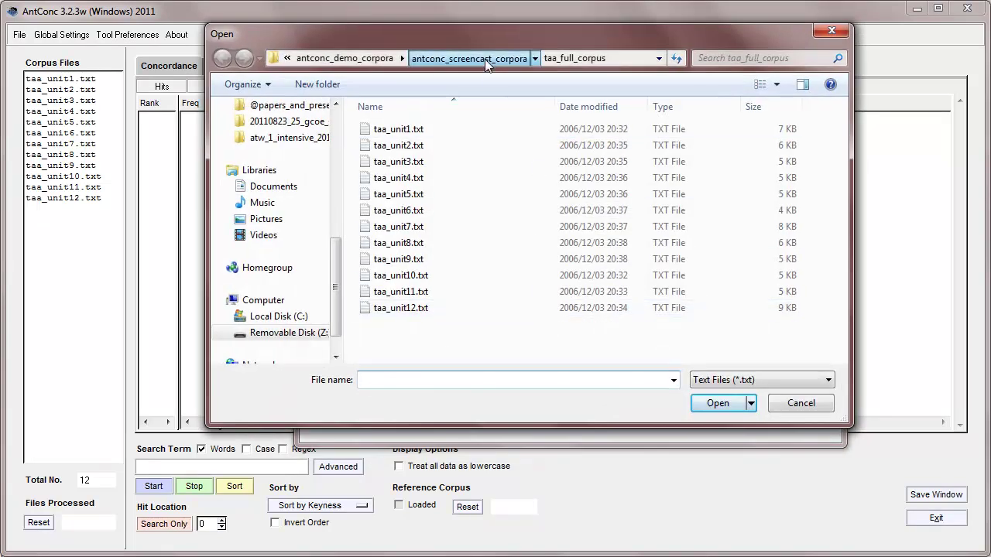
pyautogui.click(468, 58)
pyautogui.doubleClick(402, 211)
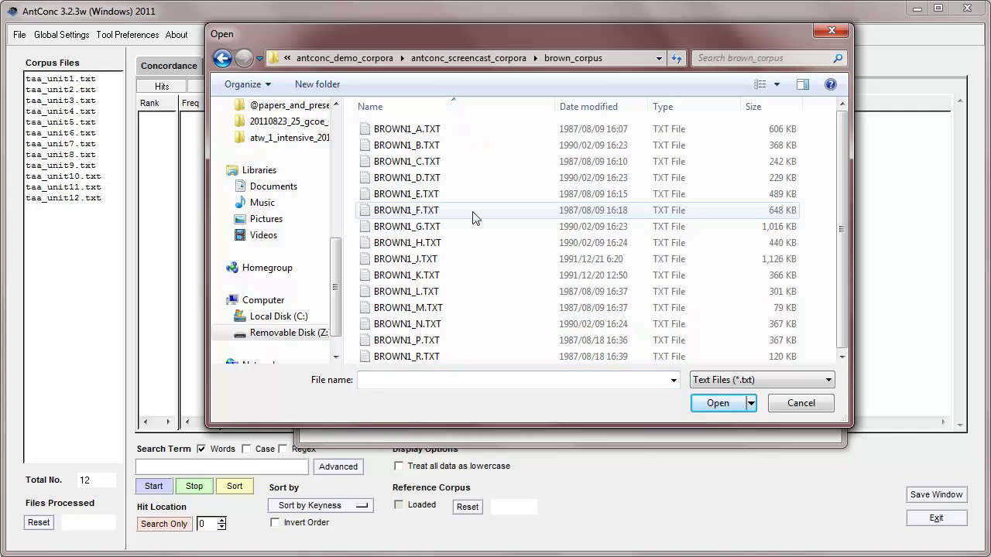
pyautogui.hotkey('ctrl', 'a')
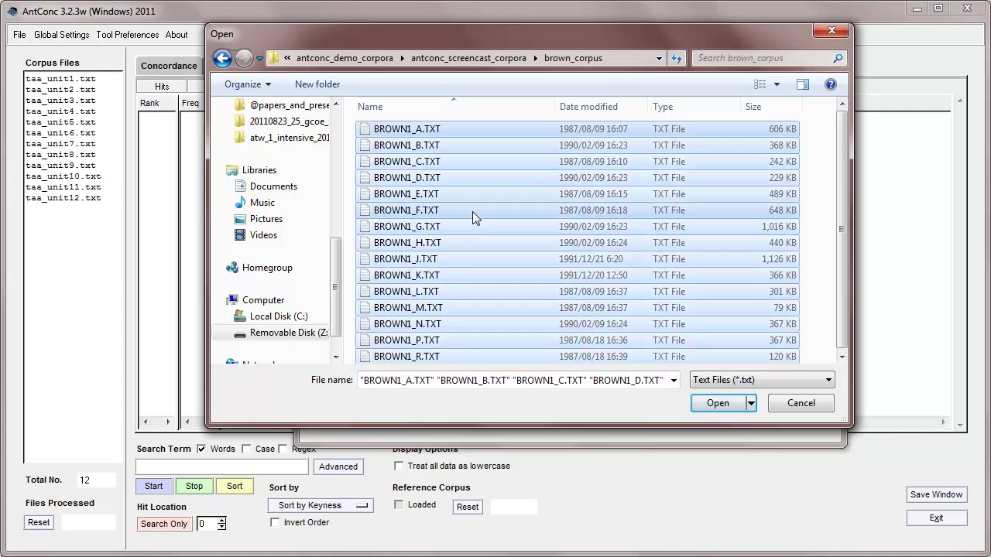
pyautogui.click(714, 406)
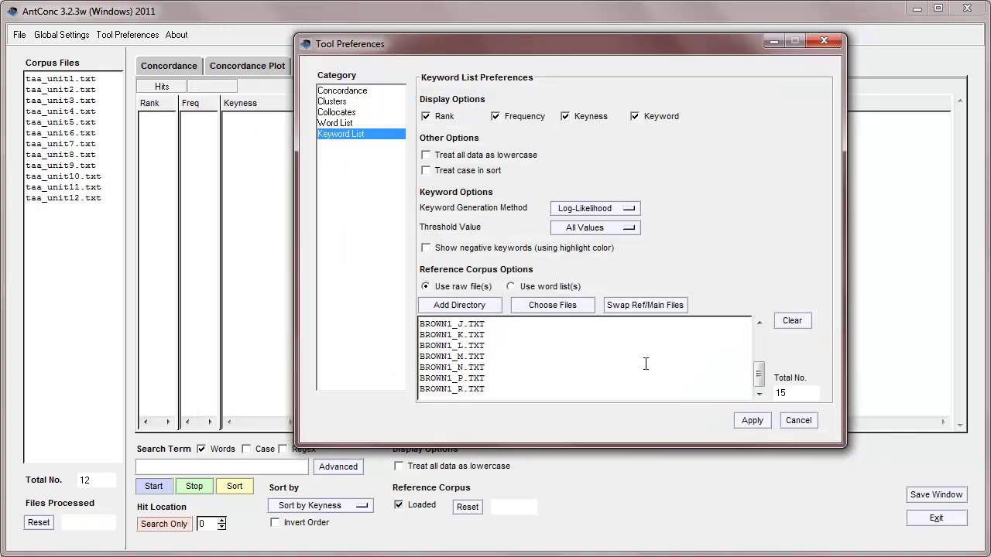
pyautogui.click(753, 423)
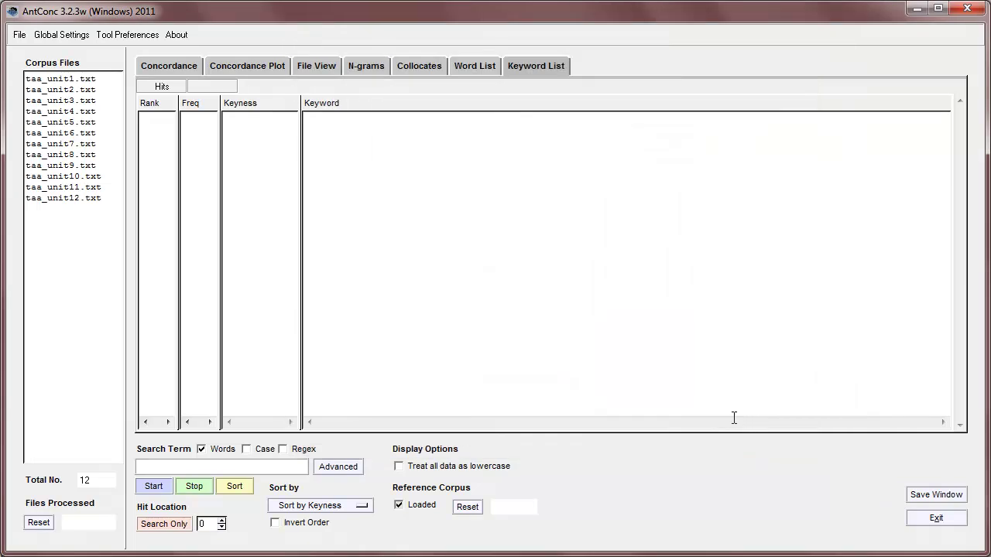
# Generate the keyword list, confirming the word-list prompt, yielding 2179 keywords topped by Narrator
pyautogui.click(153, 489)
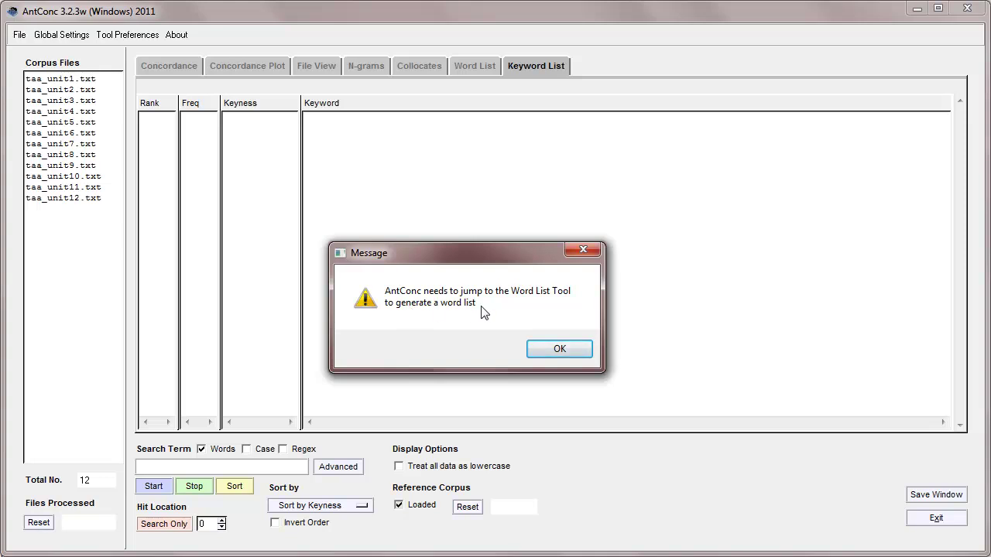
pyautogui.click(557, 350)
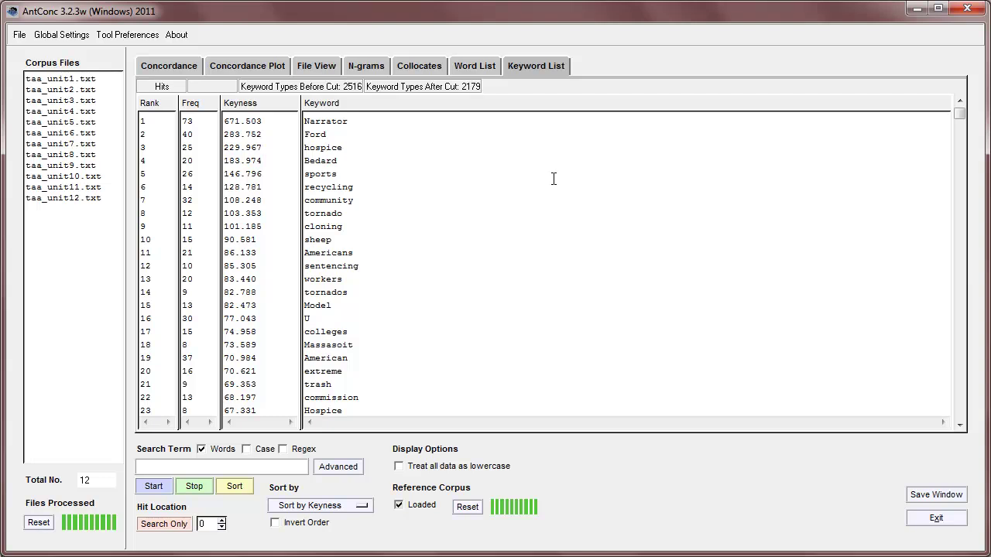
pyautogui.click(475, 67)
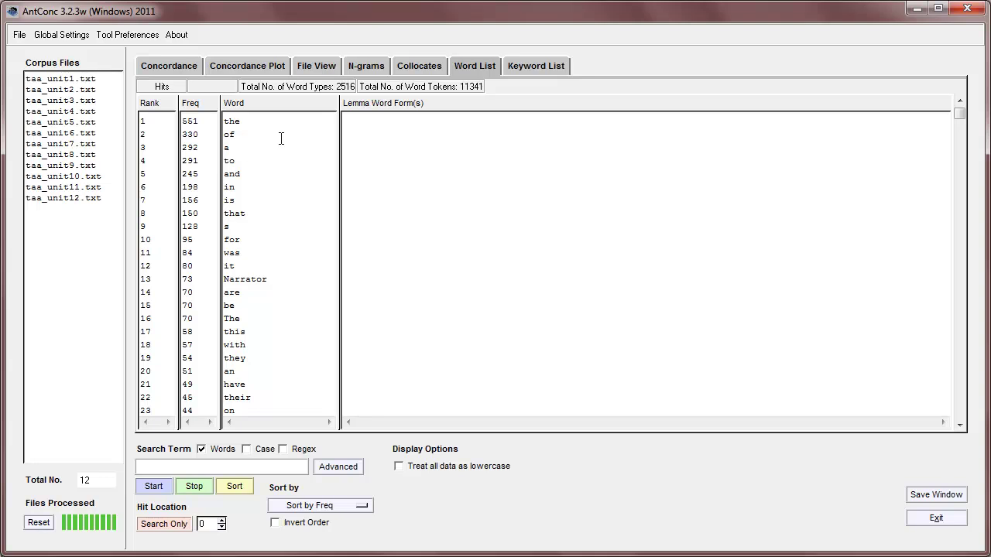
pyautogui.click(546, 69)
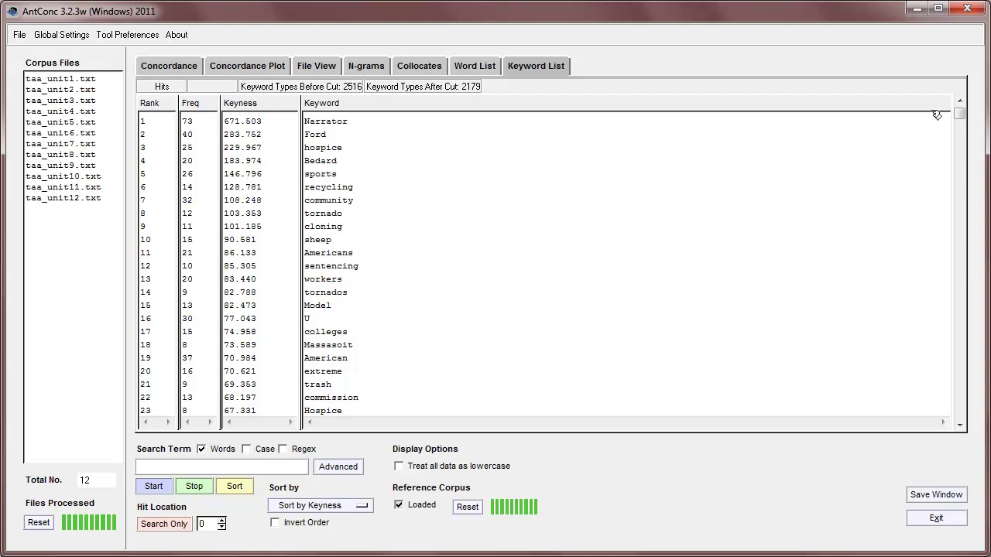
pyautogui.moveTo(962, 116); pyautogui.dragTo(969, 434)
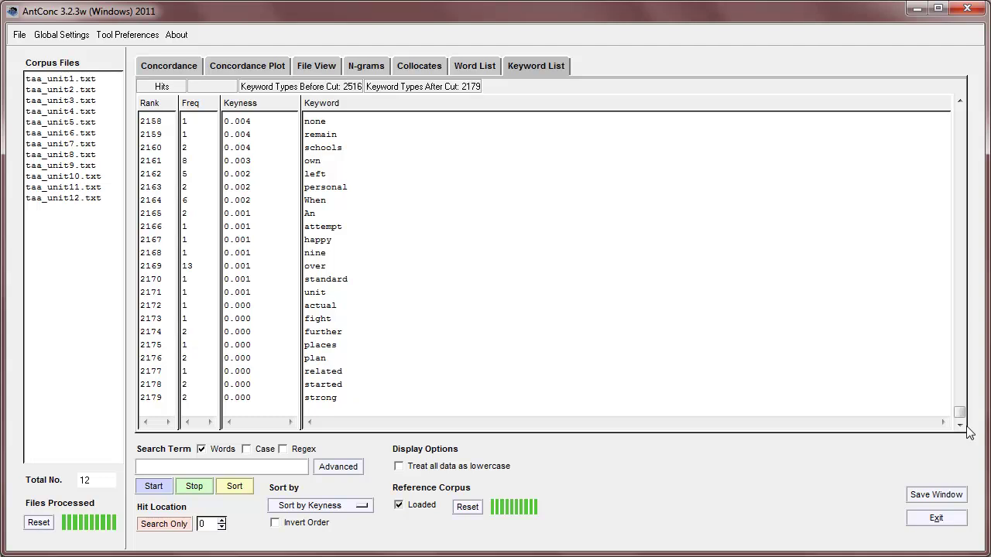
pyautogui.moveTo(969, 434); pyautogui.dragTo(948, 96)
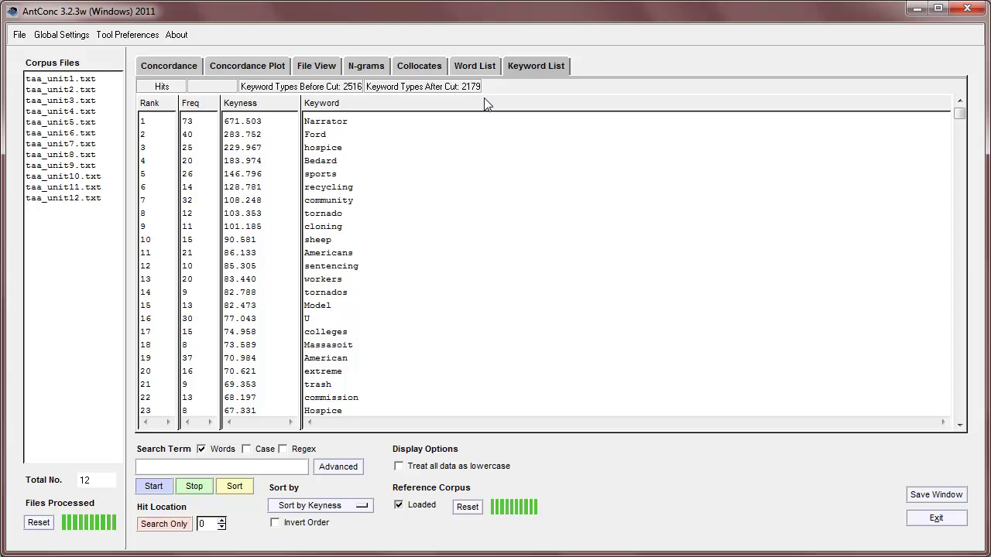
# Search the keyword list for Narrator
pyautogui.click(150, 466)
pyautogui.write('Narraotor')
pyautogui.click(154, 524)
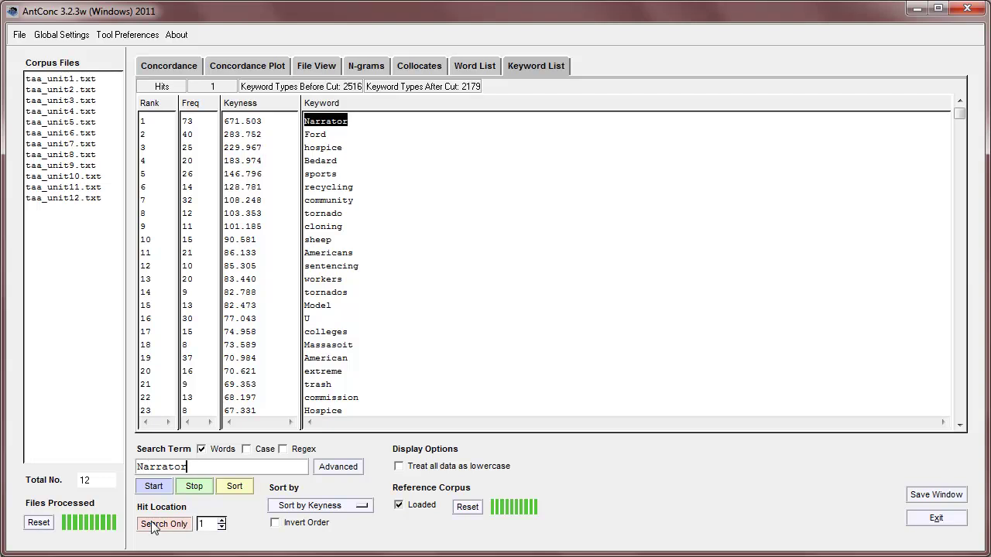
# Search for Be* and step through the first four hits, returning to Bedard
pyautogui.doubleClick(161, 461)
pyautogui.write('Be*')
pyautogui.click(162, 525)
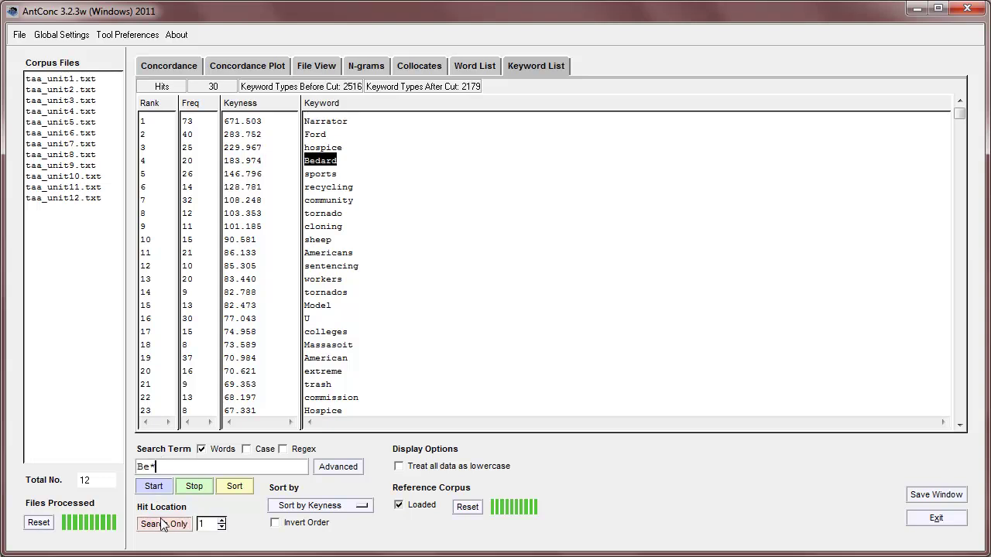
pyautogui.click(222, 521)
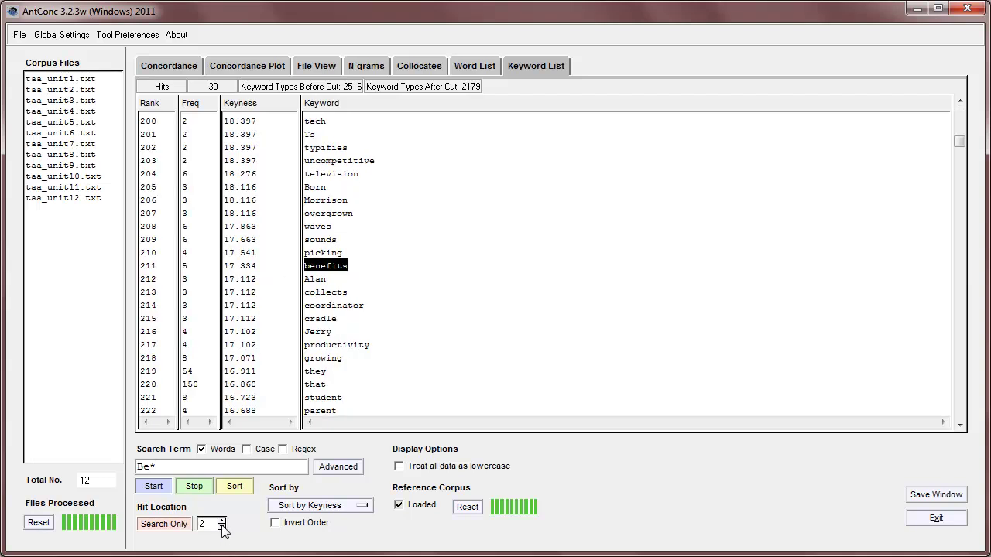
pyautogui.click(222, 521)
pyautogui.click(222, 521)
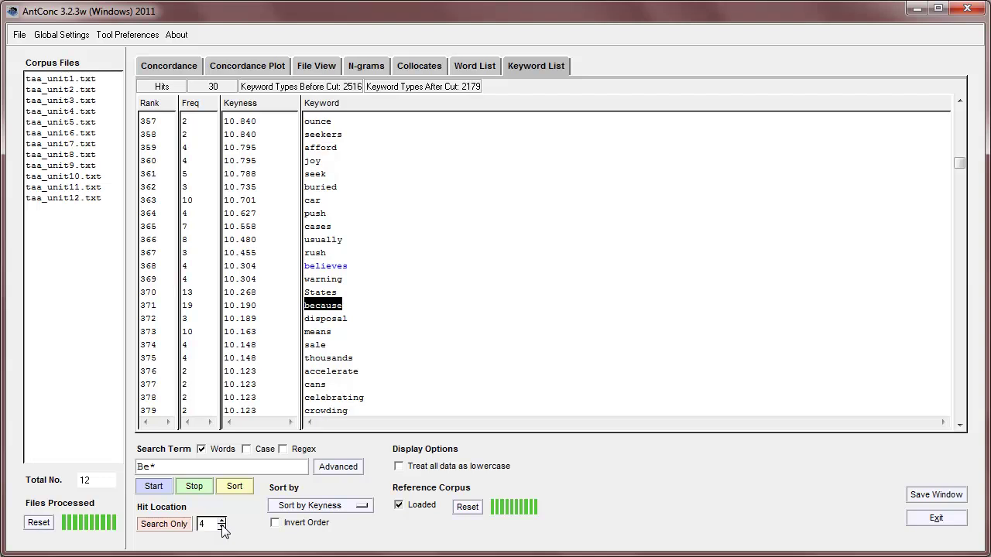
pyautogui.click(222, 525)
pyautogui.click(222, 526)
pyautogui.click(222, 526)
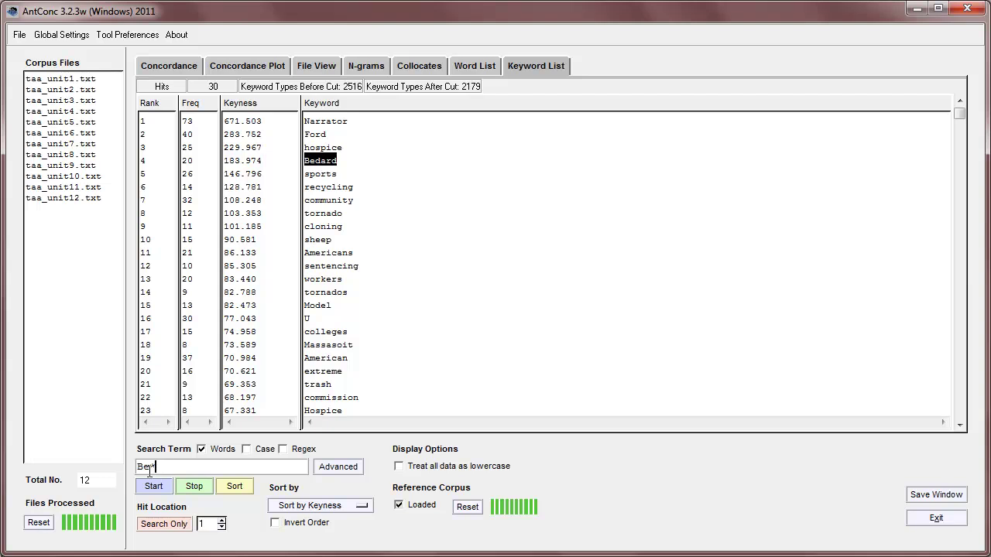
pyautogui.click(340, 468)
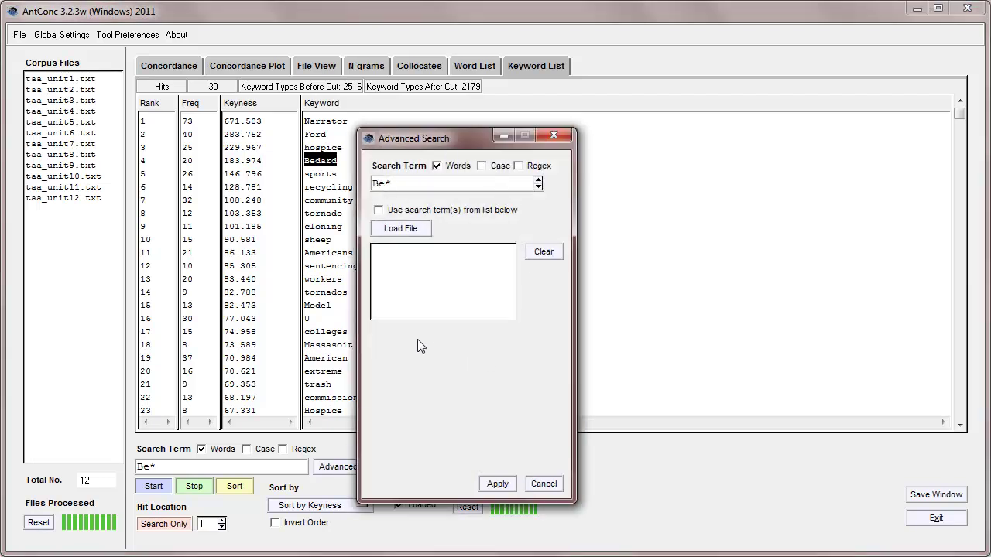
pyautogui.click(544, 485)
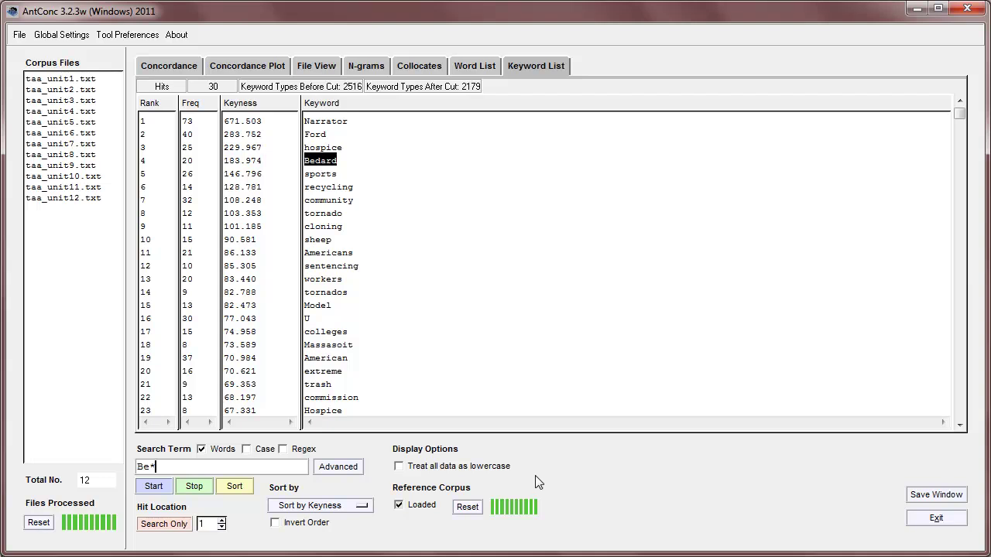
# Clear the reference files and load brown_corpus_word_list.txt from the brown_corpus_wordlist folder instead
pyautogui.click(128, 35)
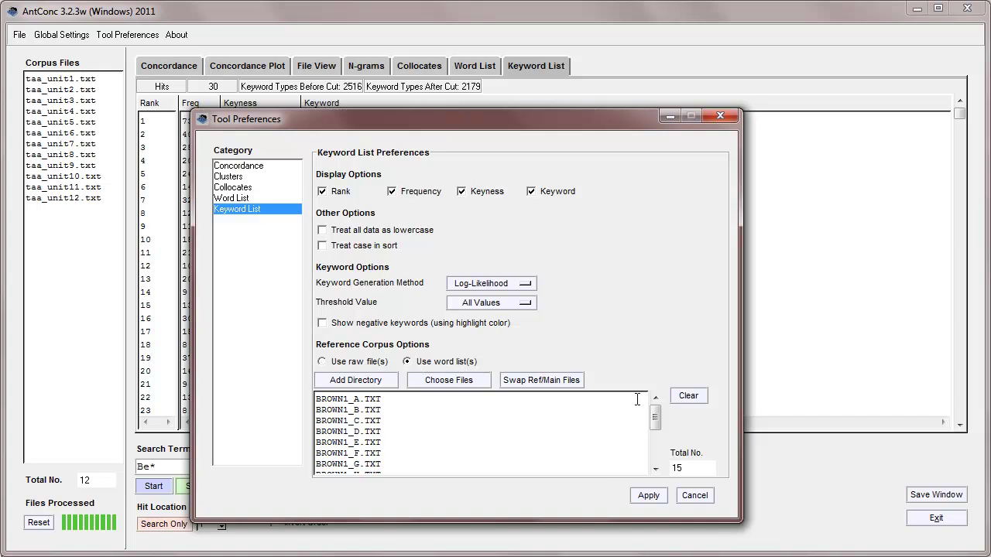
pyautogui.click(695, 397)
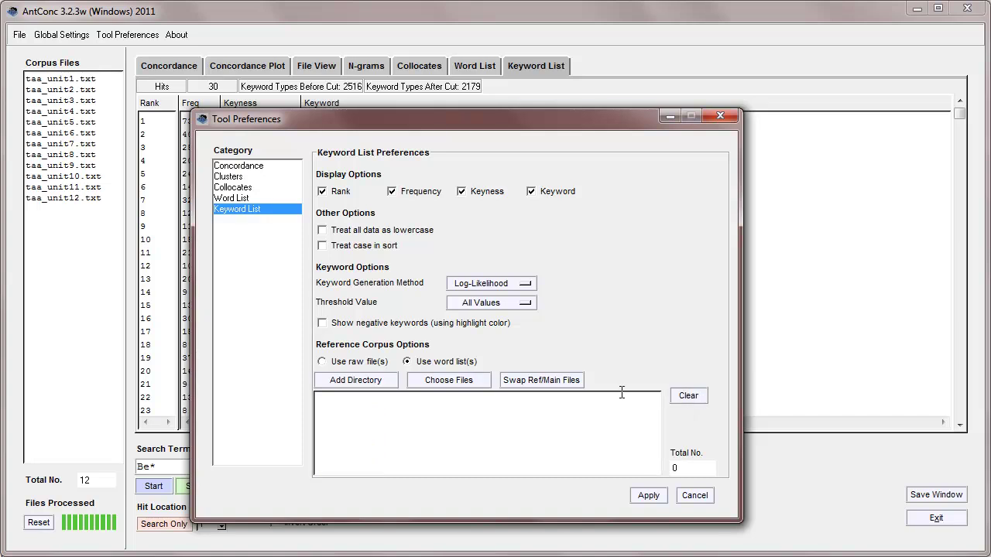
pyautogui.click(441, 383)
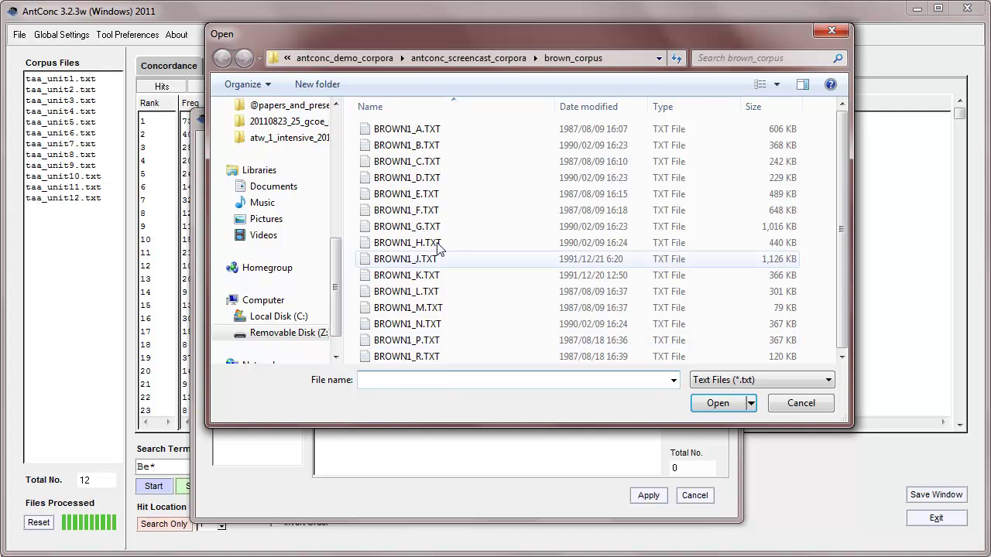
pyautogui.click(475, 59)
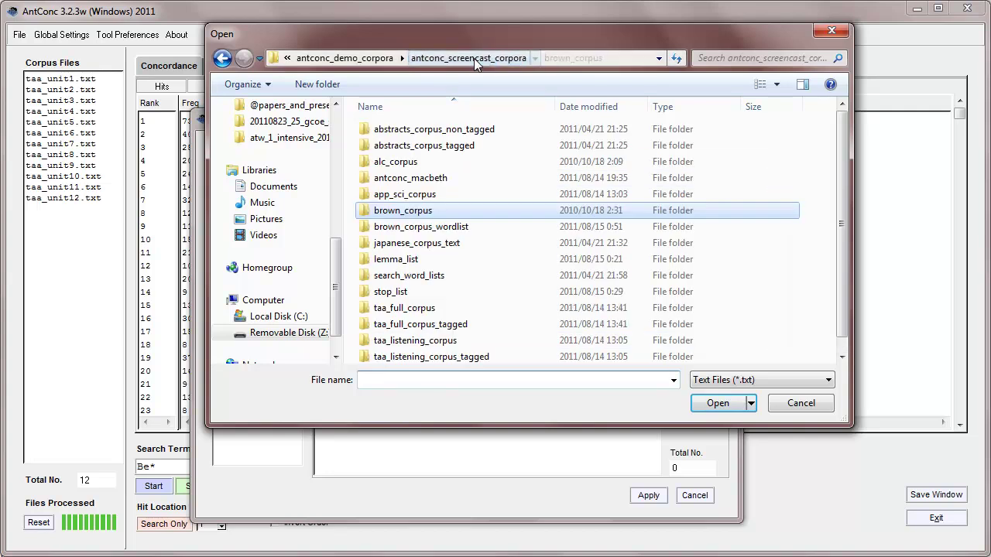
pyautogui.doubleClick(440, 230)
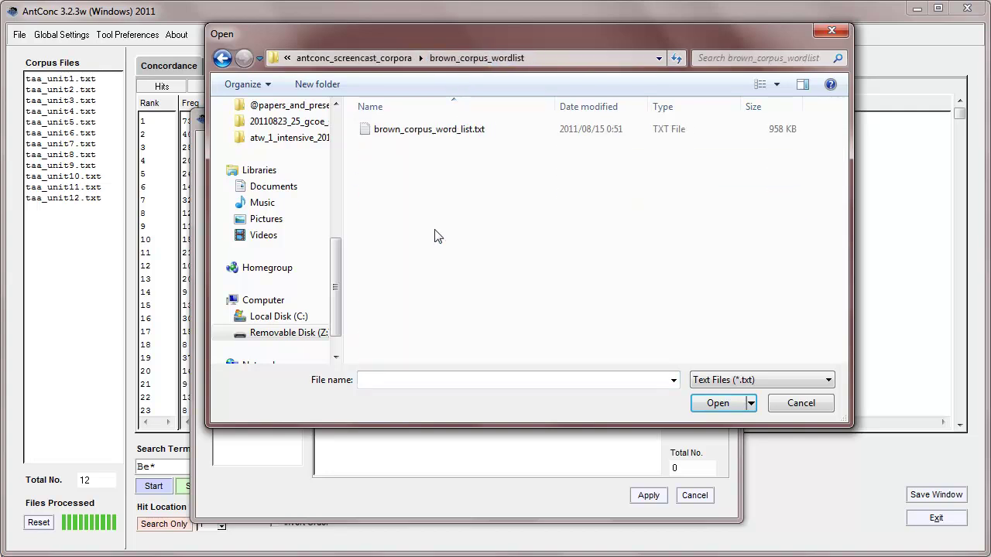
pyautogui.doubleClick(422, 132)
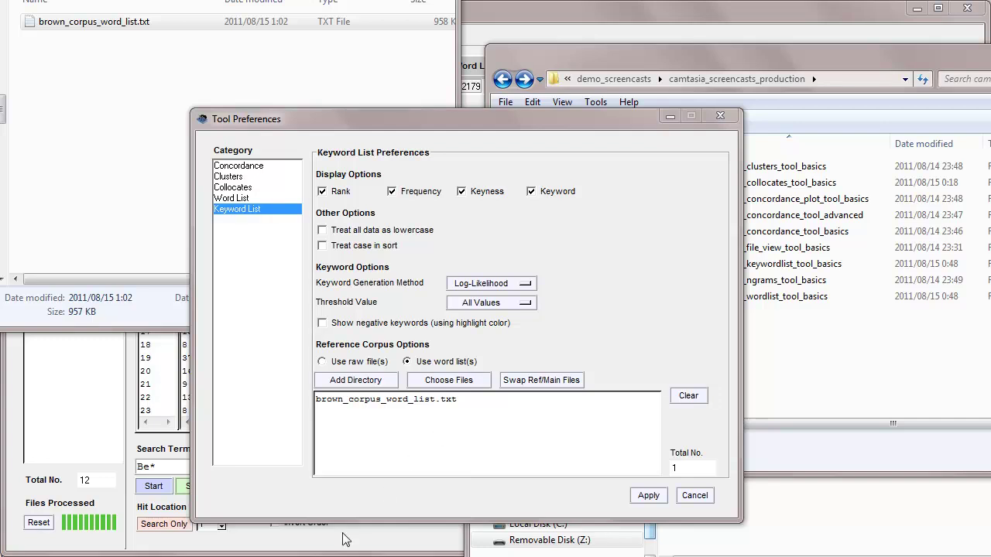
pyautogui.click(392, 549)
pyautogui.moveTo(648, 366); pyautogui.dragTo(556, 21)
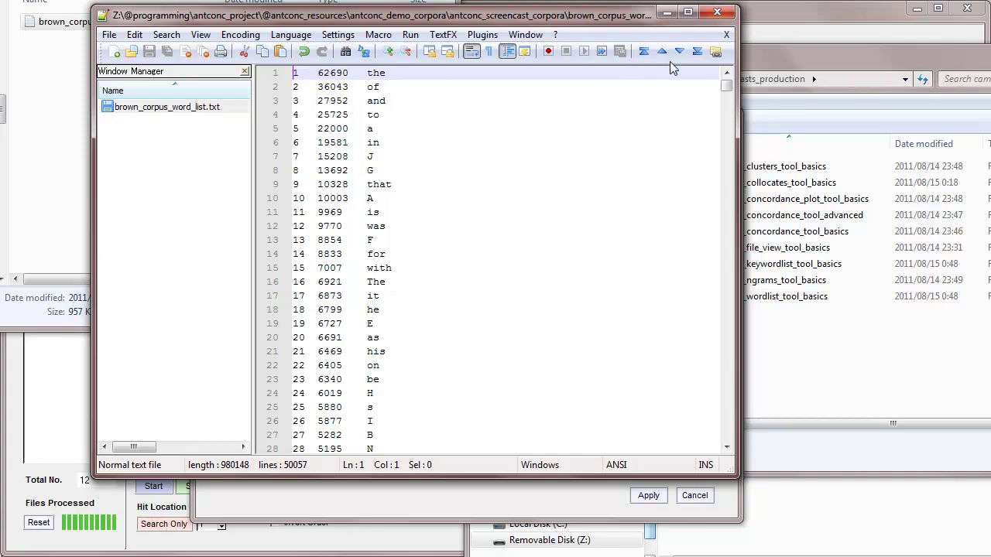
pyautogui.click(716, 14)
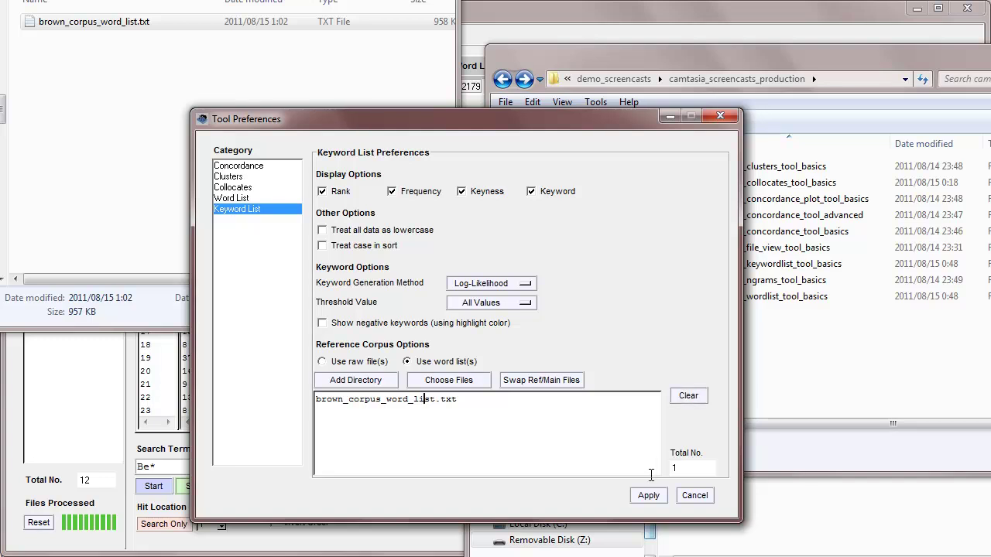
# Apply the word-list reference, clear the search term, and regenerate the list, with Narrator first at 671.503
pyautogui.click(653, 495)
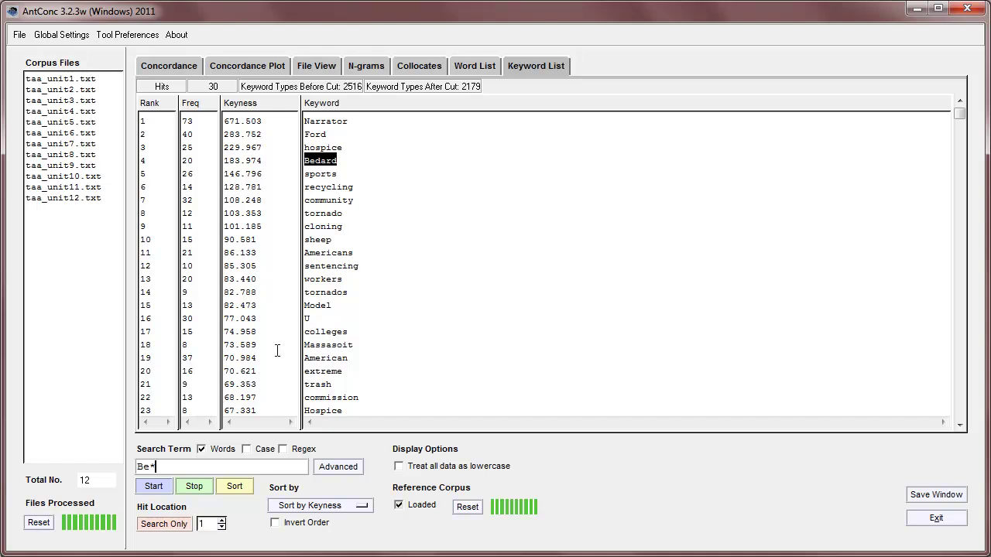
pyautogui.press('BackSpace')
pyautogui.press('BackSpace')
pyautogui.press('BackSpace')
pyautogui.click(153, 486)
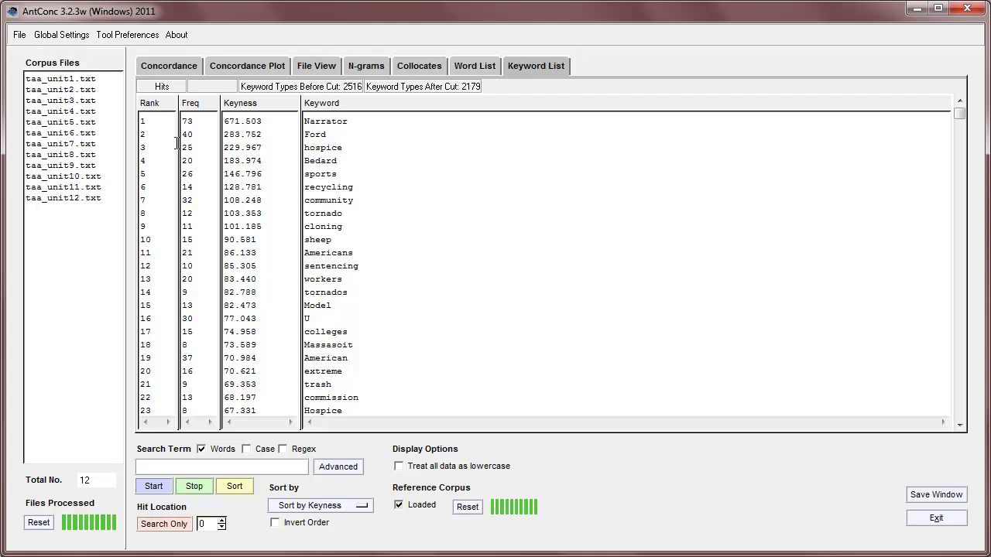
# Switch keyness to Chi Squared with threshold at All Values, apply, and regenerate the keyword list
pyautogui.click(122, 35)
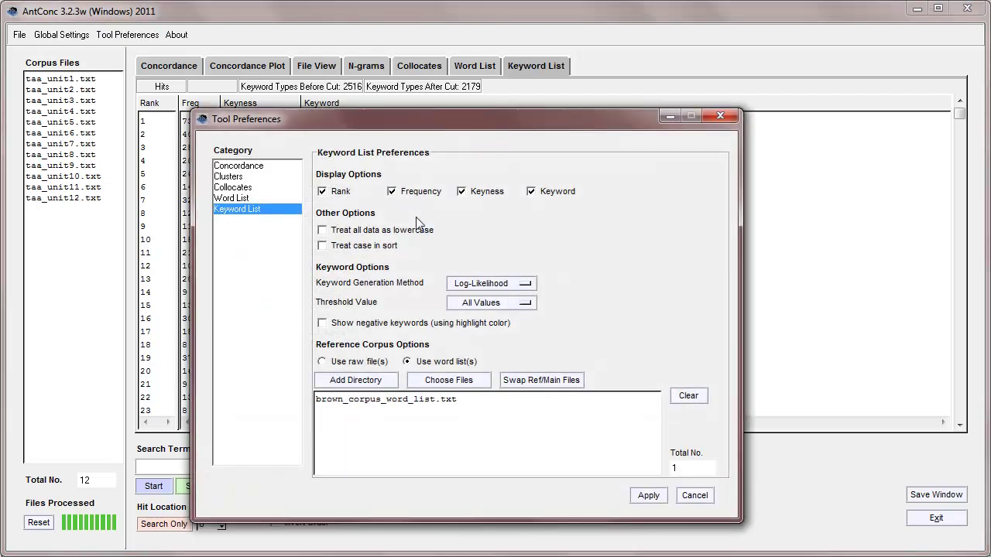
pyautogui.click(500, 291)
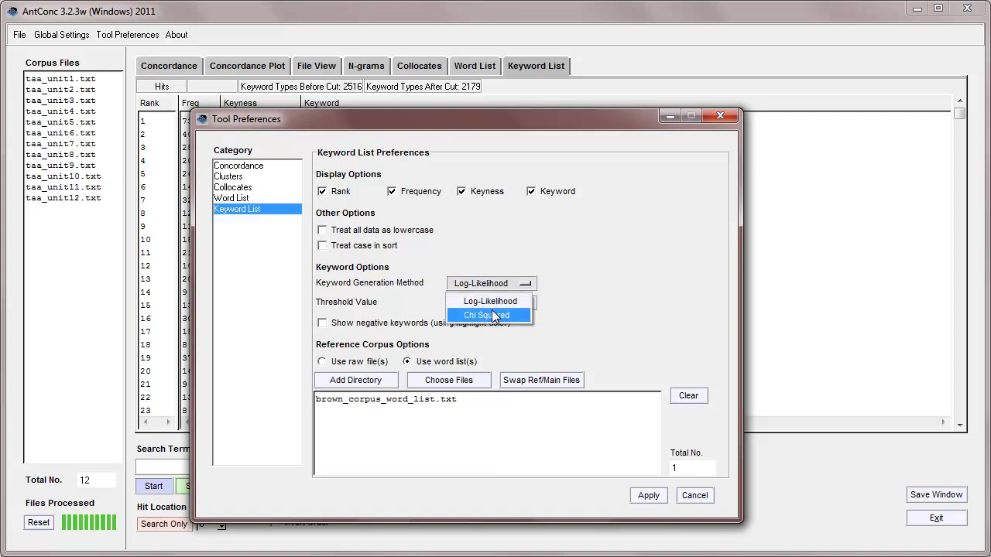
pyautogui.click(490, 315)
pyautogui.click(492, 306)
pyautogui.click(492, 315)
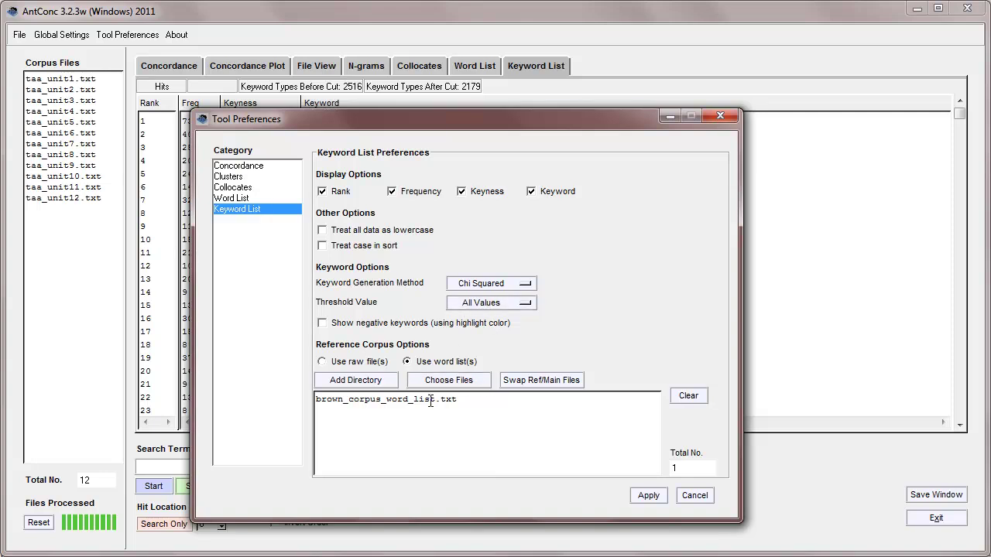
pyautogui.click(647, 496)
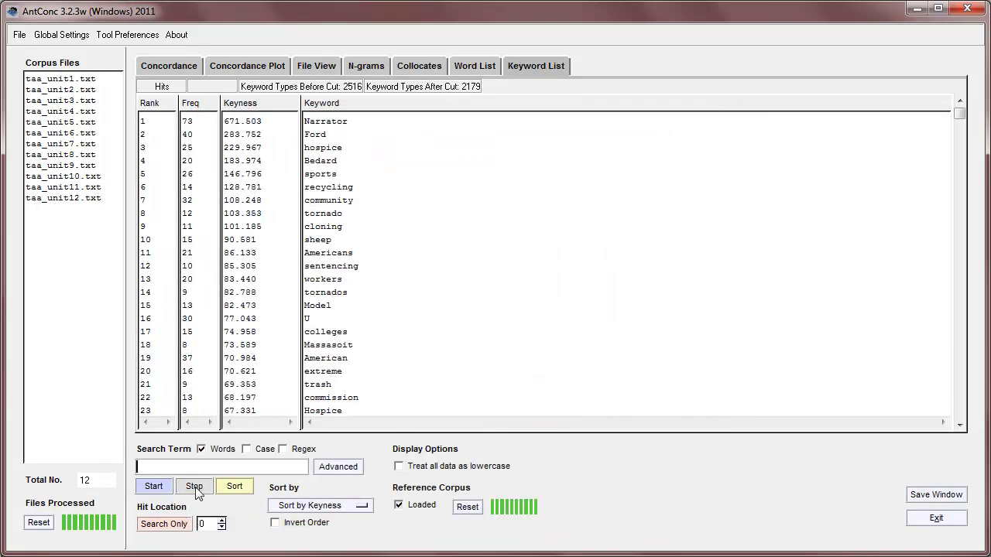
pyautogui.click(154, 486)
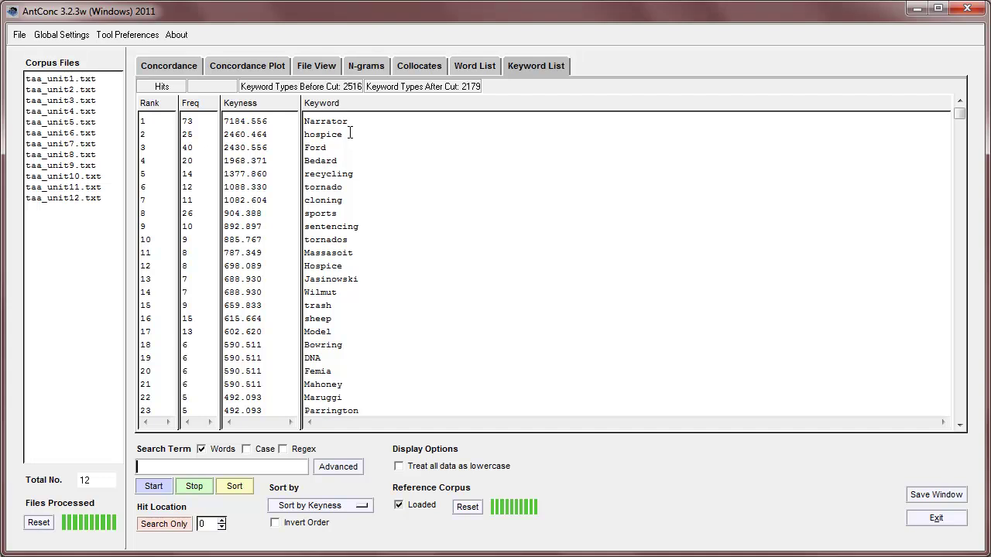
pyautogui.click(235, 472)
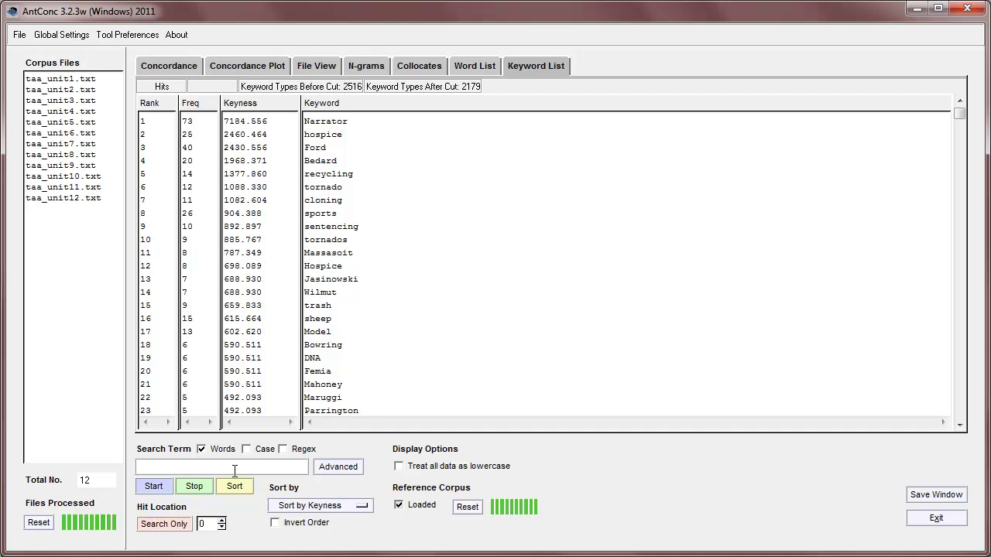